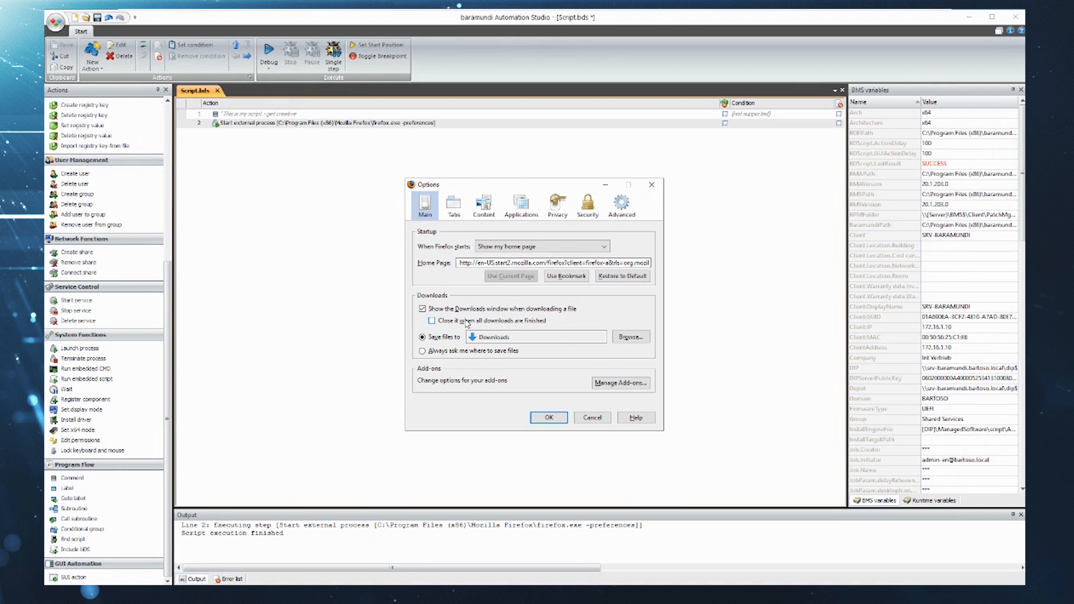
- Add a GUI action in record mode and record a mouse click on Privacy in the Firefox Options window, executing it immediately
double_click(67, 578)
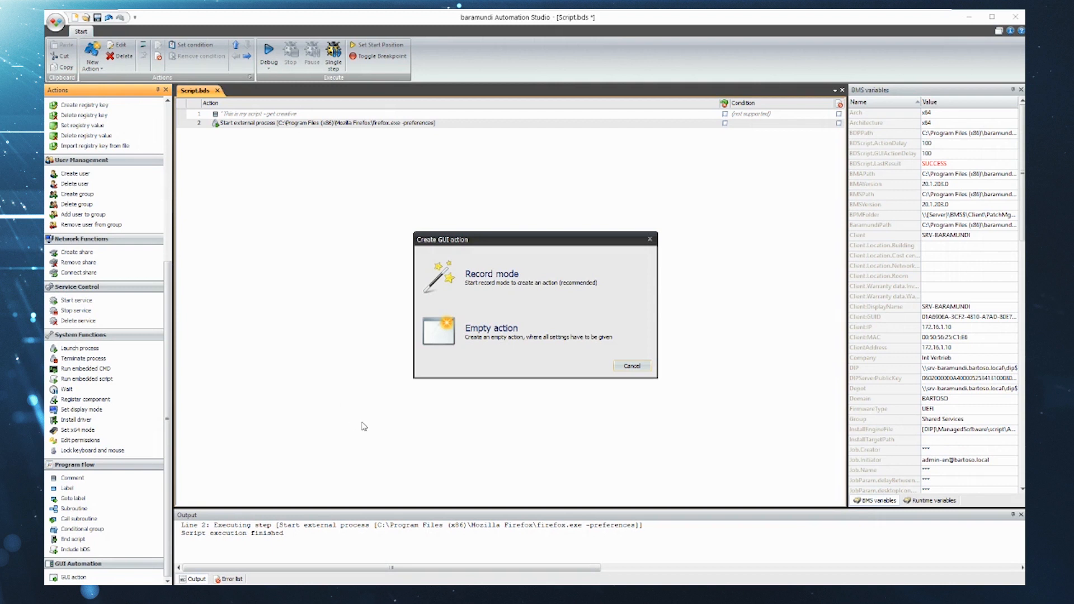
left_click(485, 279)
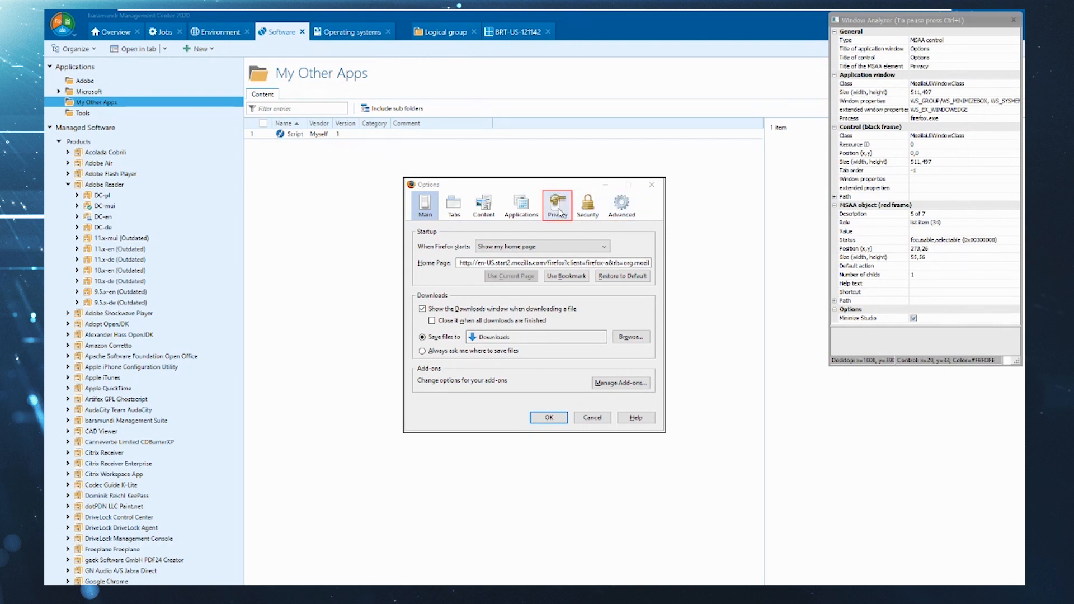
key("ctrl+i")
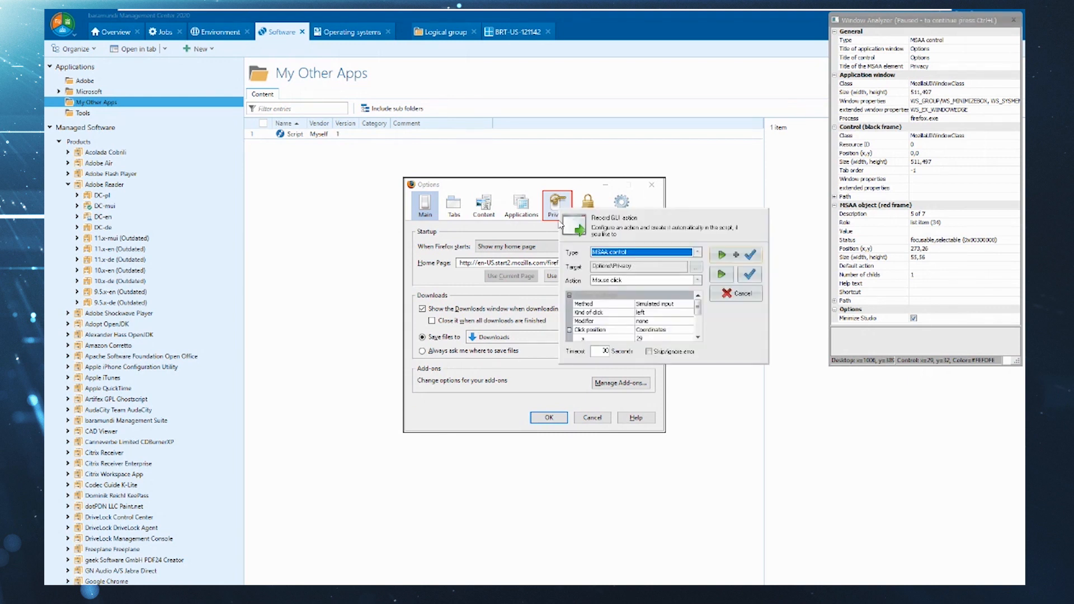
left_click(734, 256)
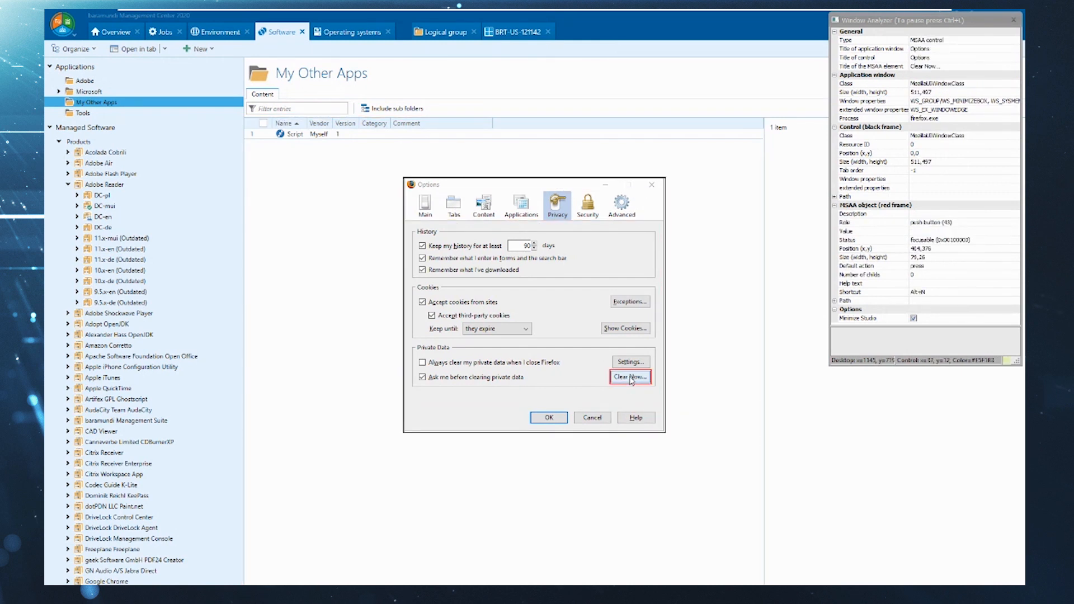
- Record and immediately execute mouse clicks on Clear Now and on the Cookies check box in Clear Private Data
key("ctrl+i")
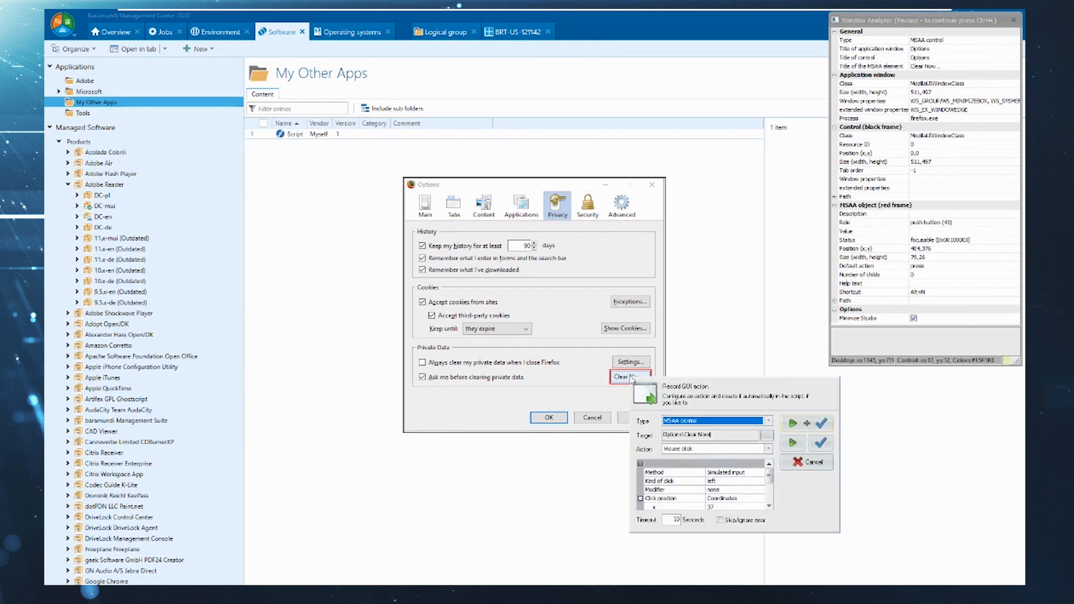
left_click(801, 426)
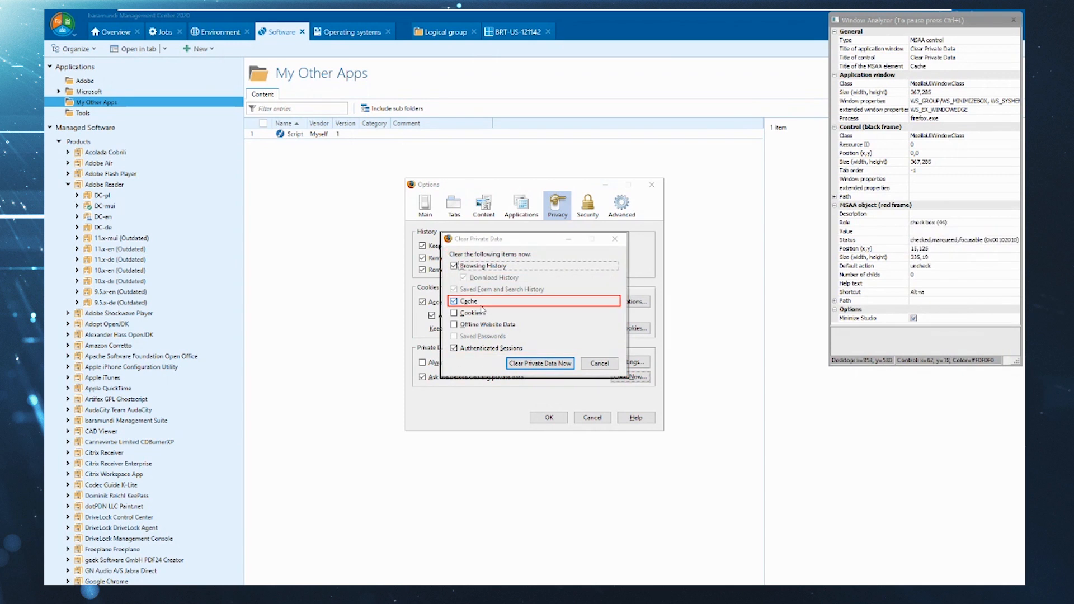
key("ctrl+l")
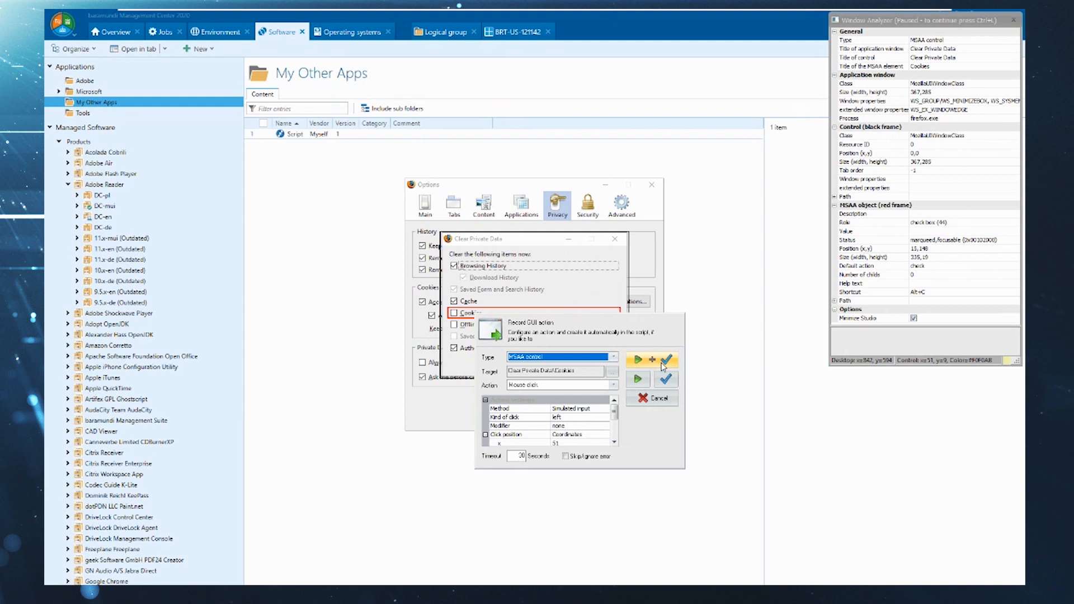
left_click(663, 364)
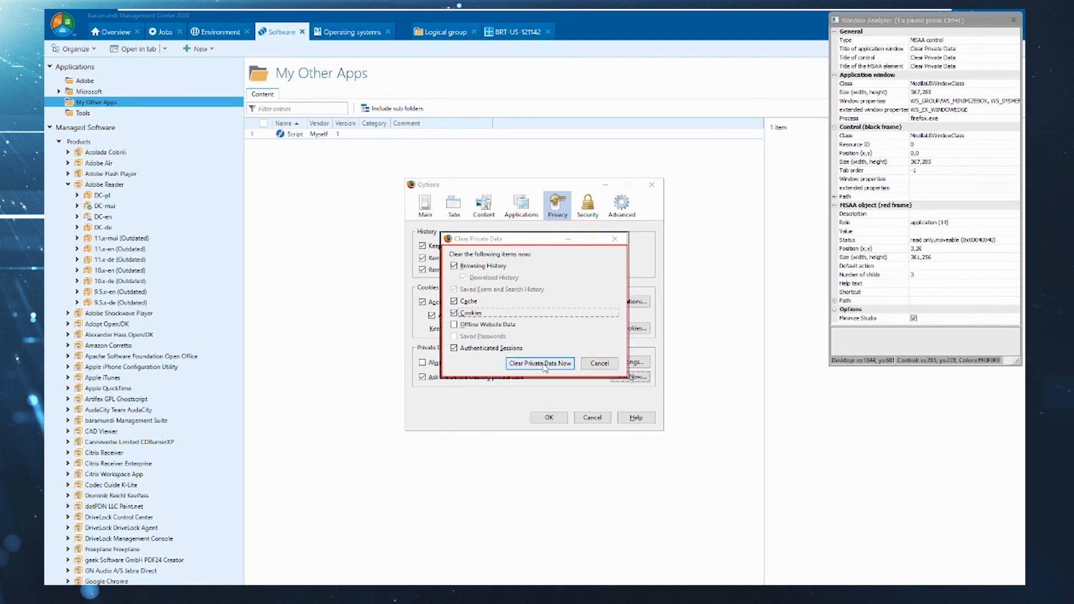
- Record and immediately execute mouse clicks on Clear Private Data Now and the Options window's OK, and end the recording
key("ctrl+l")
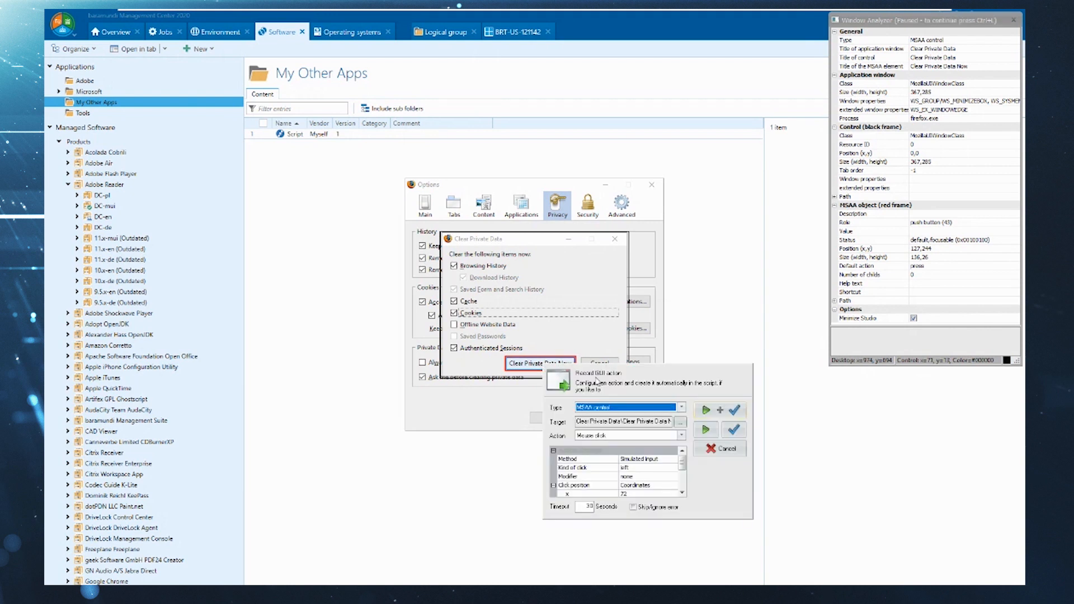
left_click(721, 415)
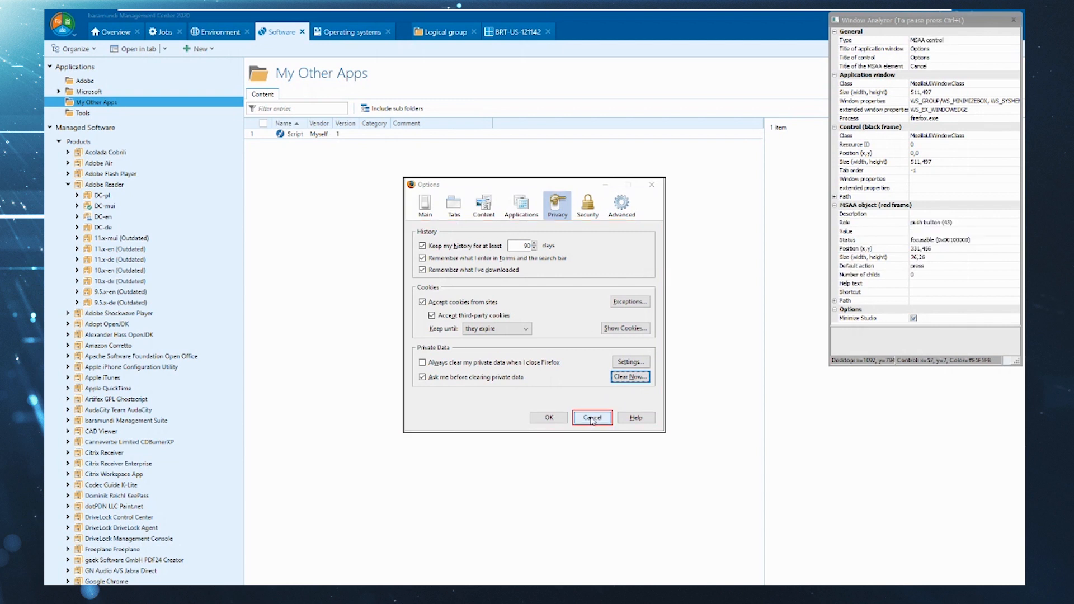
left_click(557, 418)
left_click(730, 465)
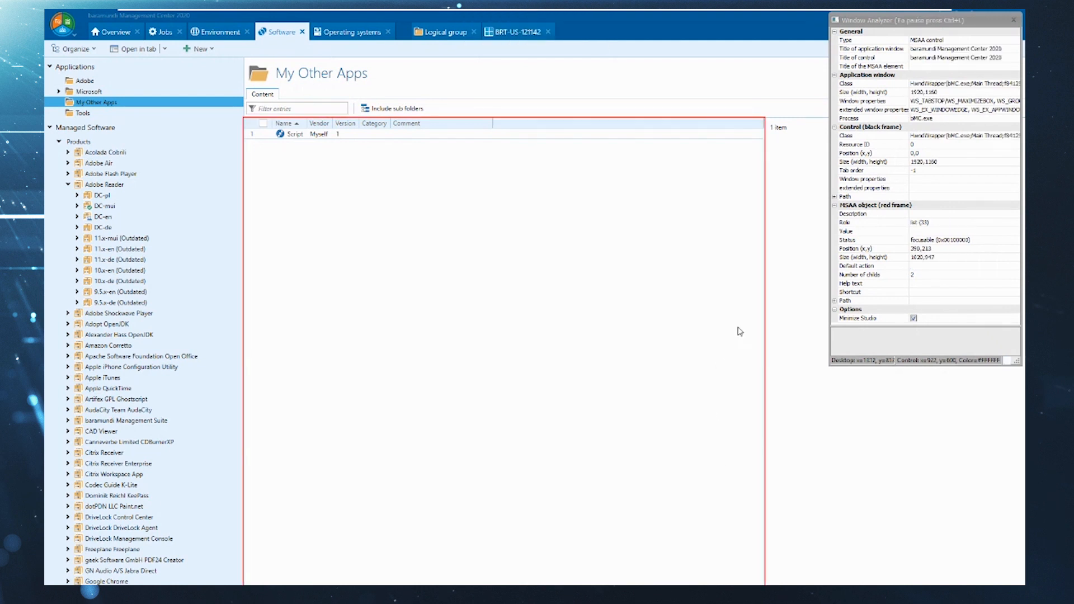
left_click(1013, 21)
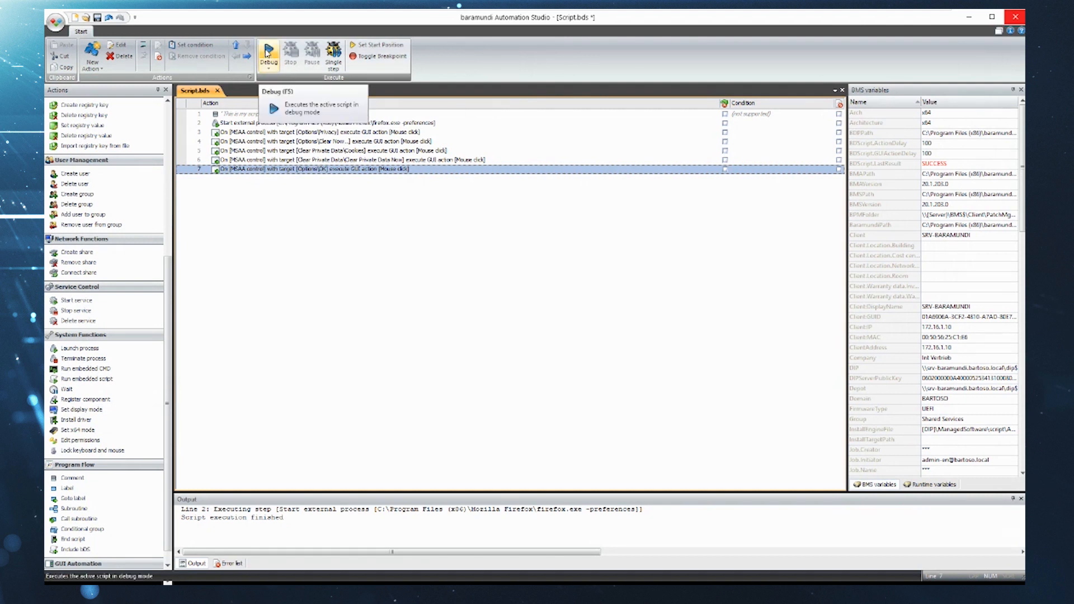
- Test the recorded script with a full debug run and a single-step run through the final OK action
left_click(268, 53)
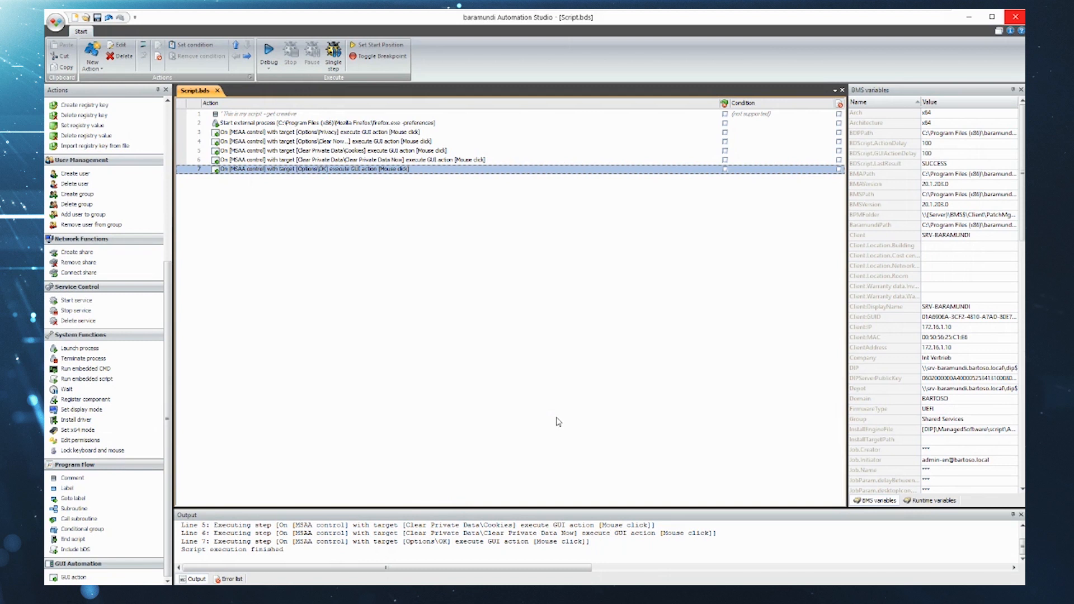
left_click(340, 53)
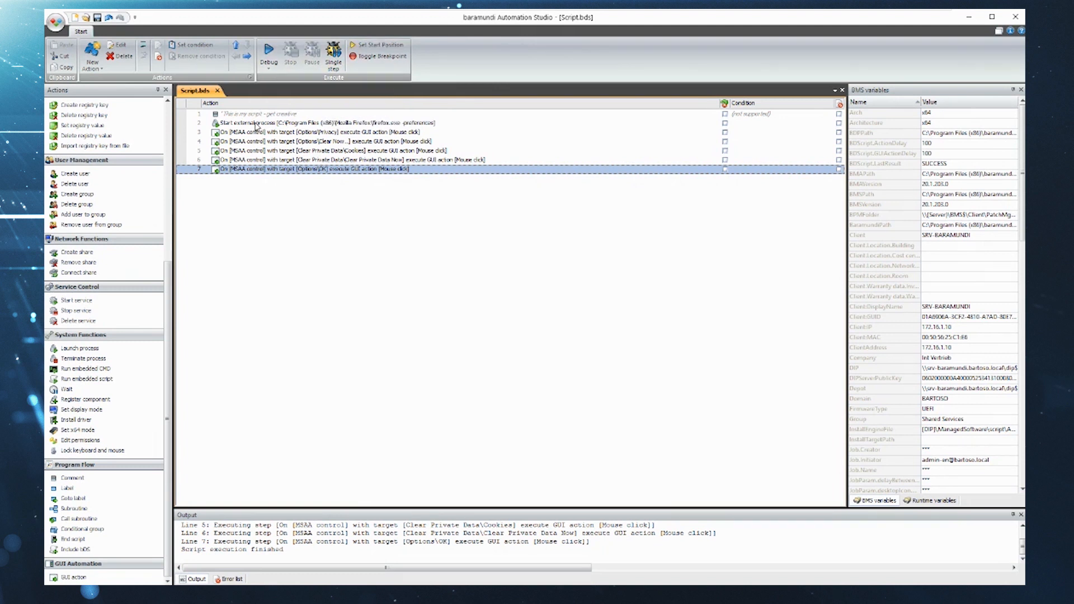
left_click(334, 51)
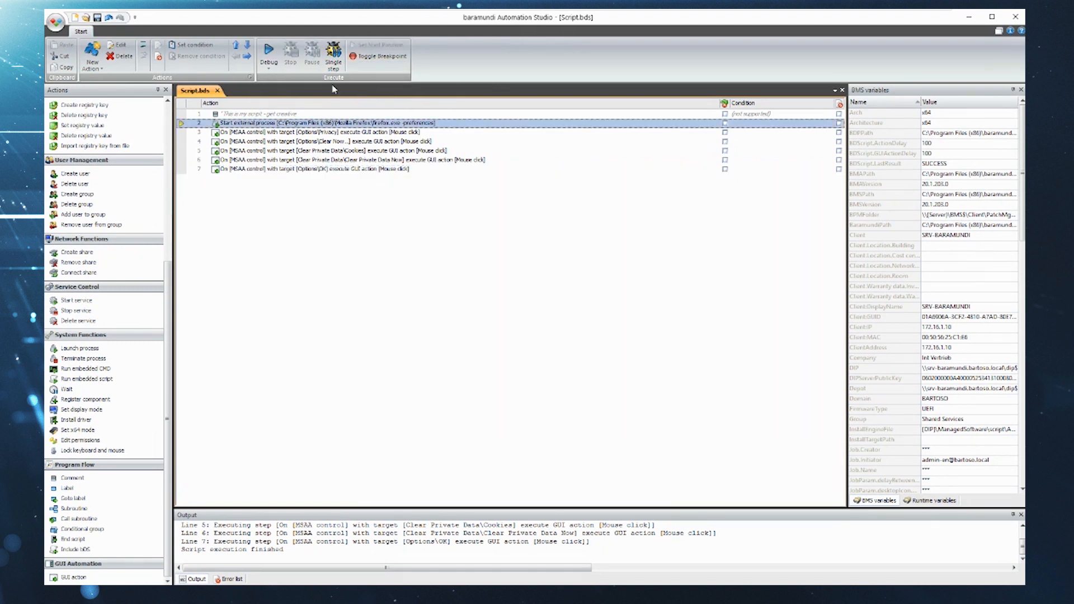
left_click(334, 51)
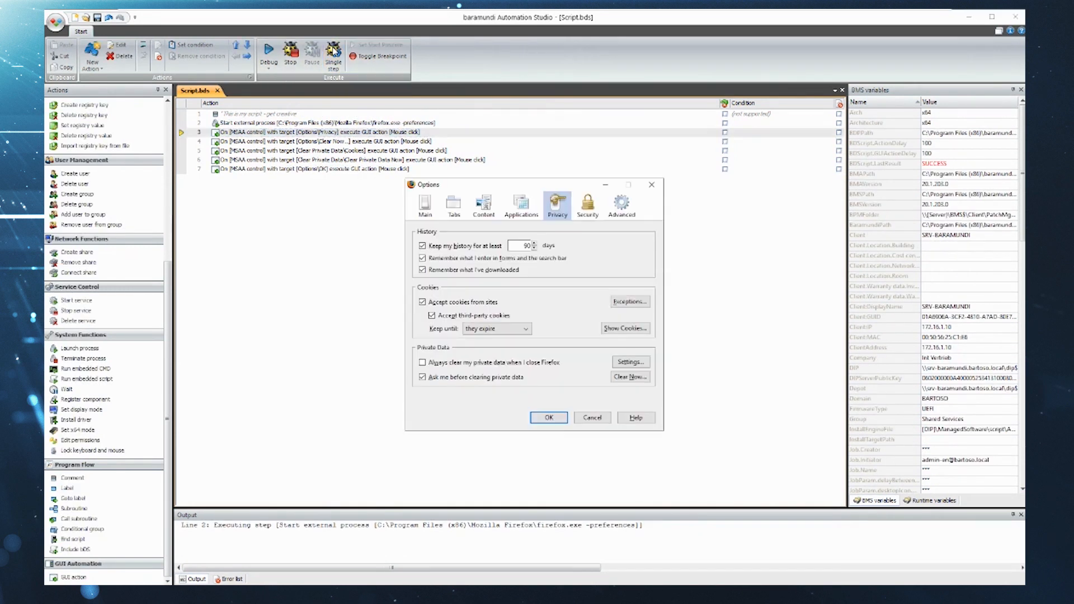
left_click(333, 52)
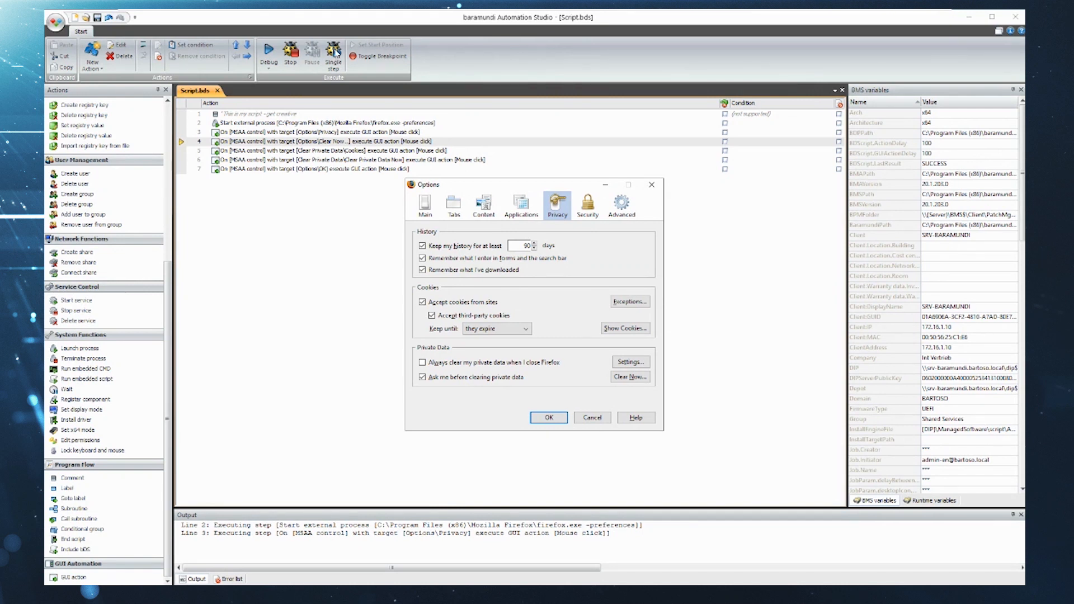
left_click(336, 52)
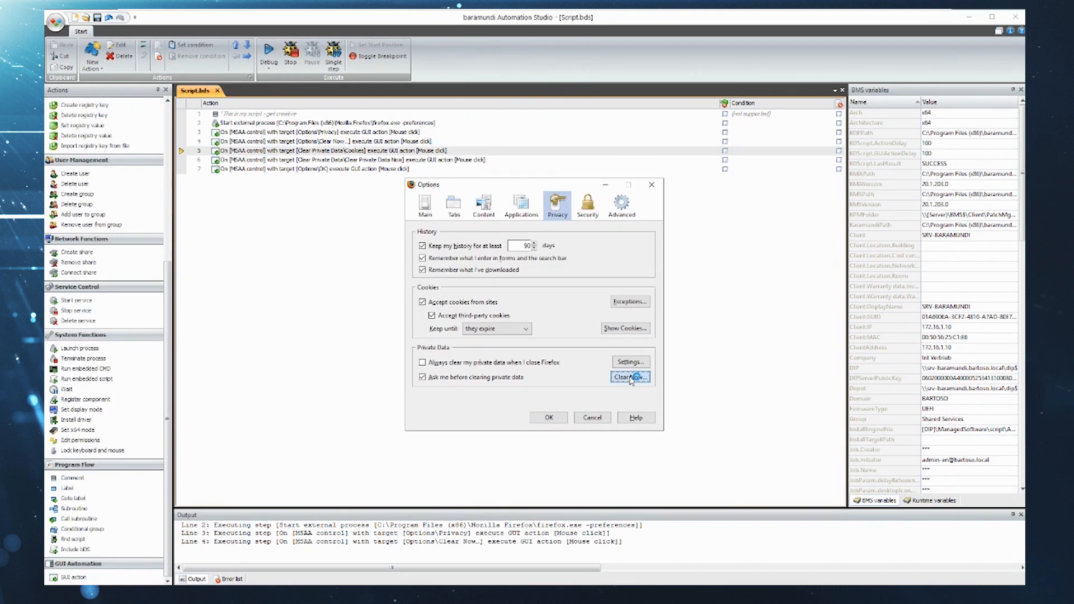
left_click(336, 52)
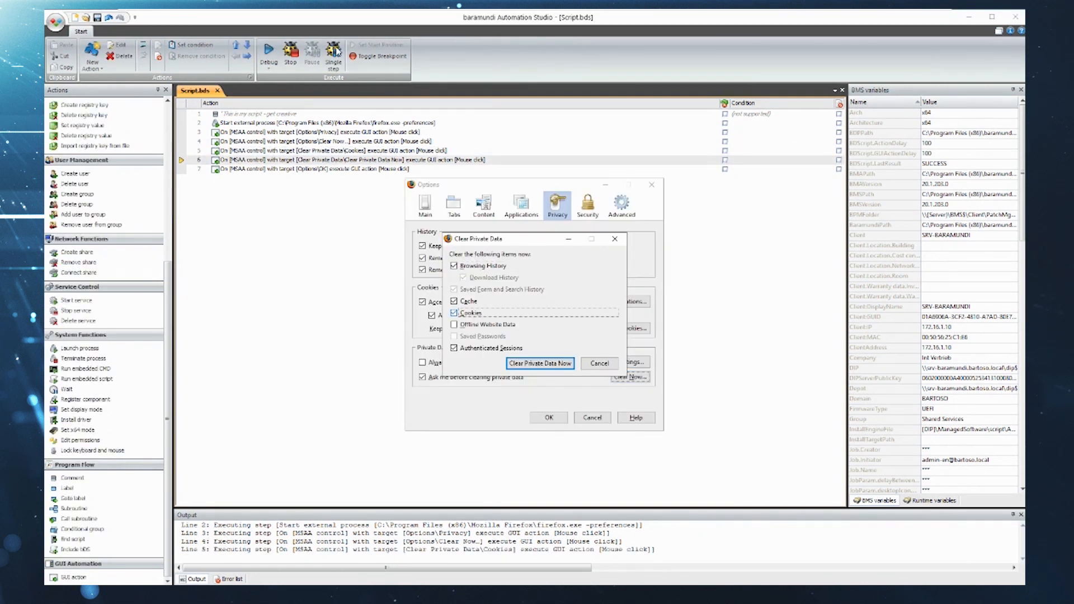
left_click(335, 52)
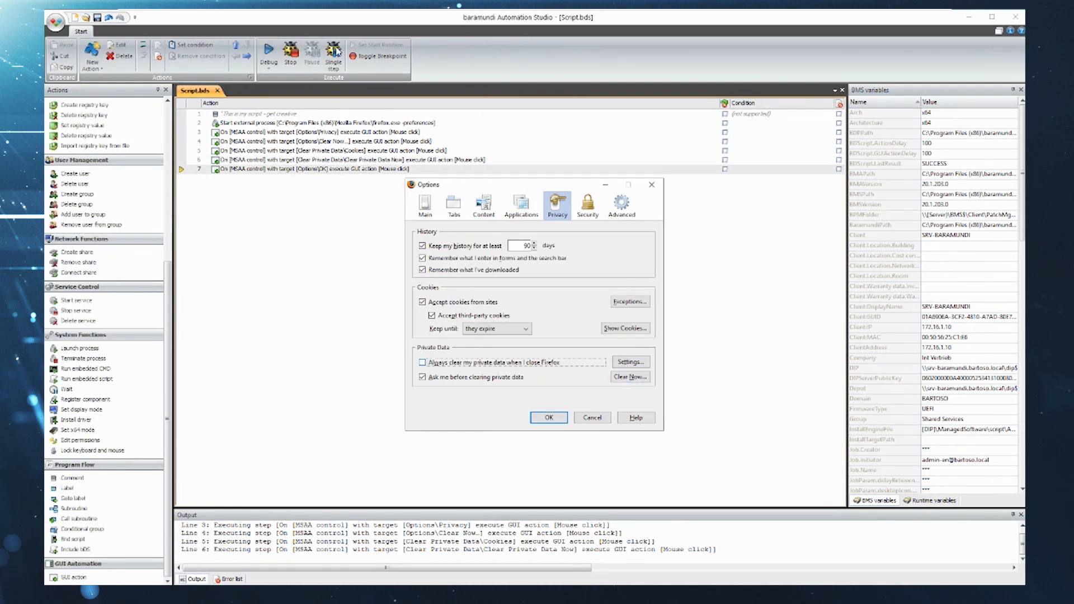
left_click(336, 52)
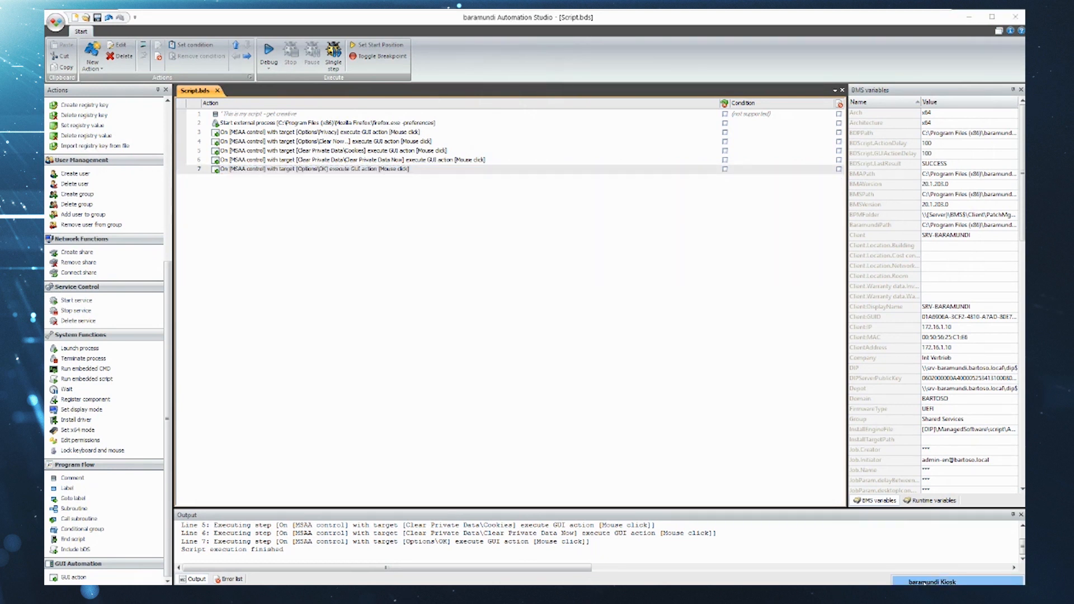
- Switch to baramundi Kiosk, assign the Firefox Cache Reset job to device SRV-BARAMUNDI, and close the kiosk window
left_click(924, 583)
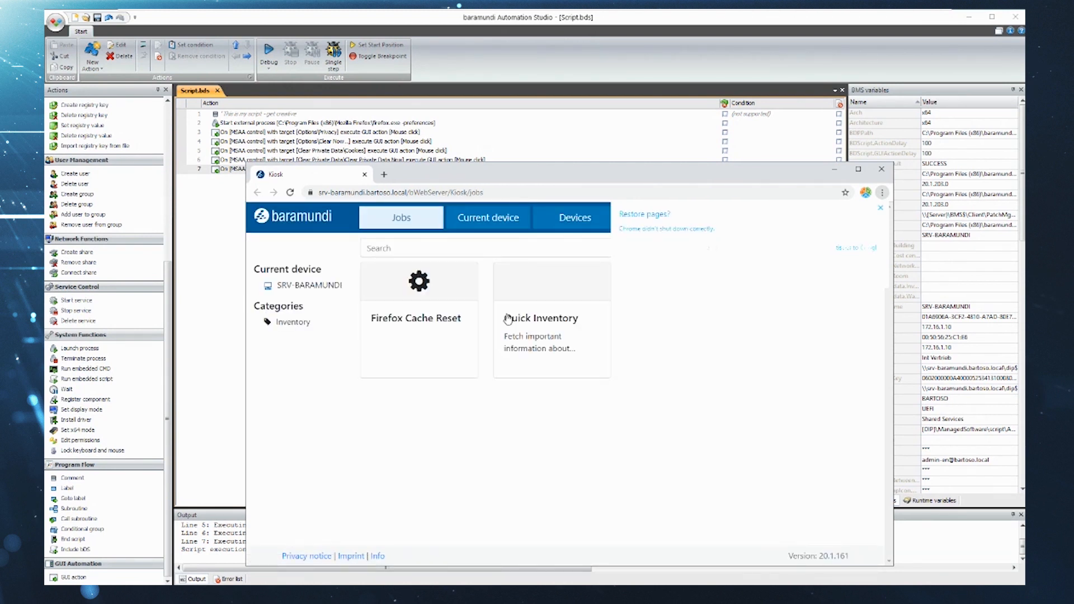
left_click(417, 320)
left_click(792, 361)
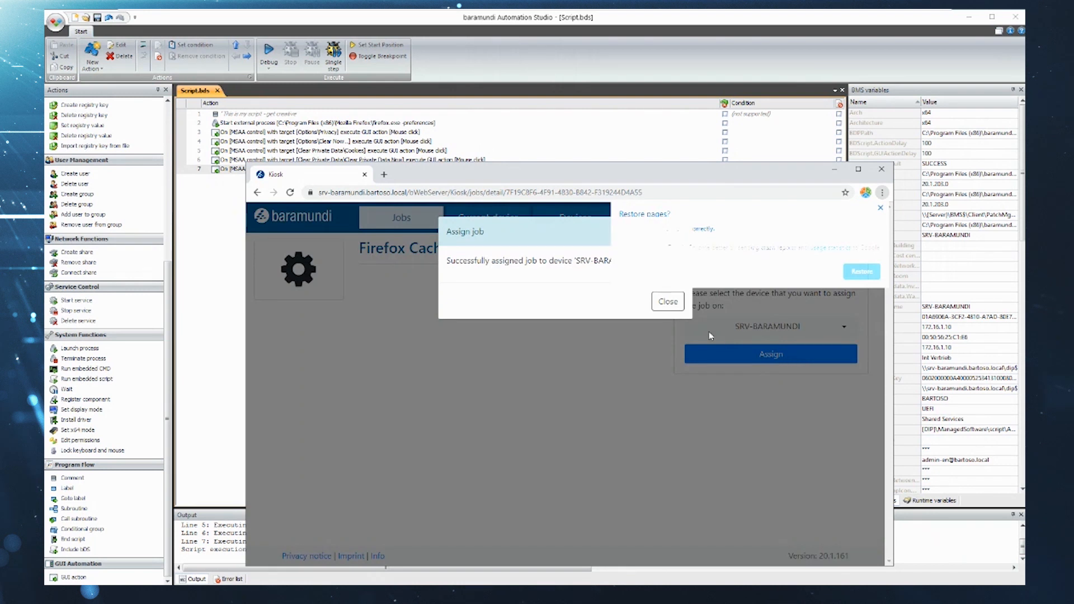
left_click(667, 303)
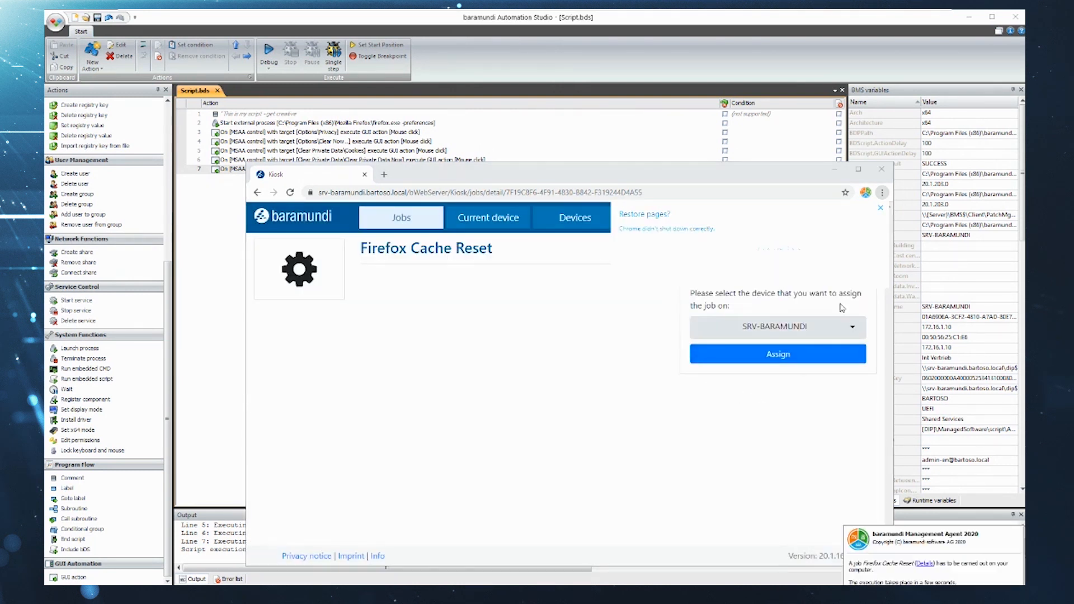
left_click(884, 171)
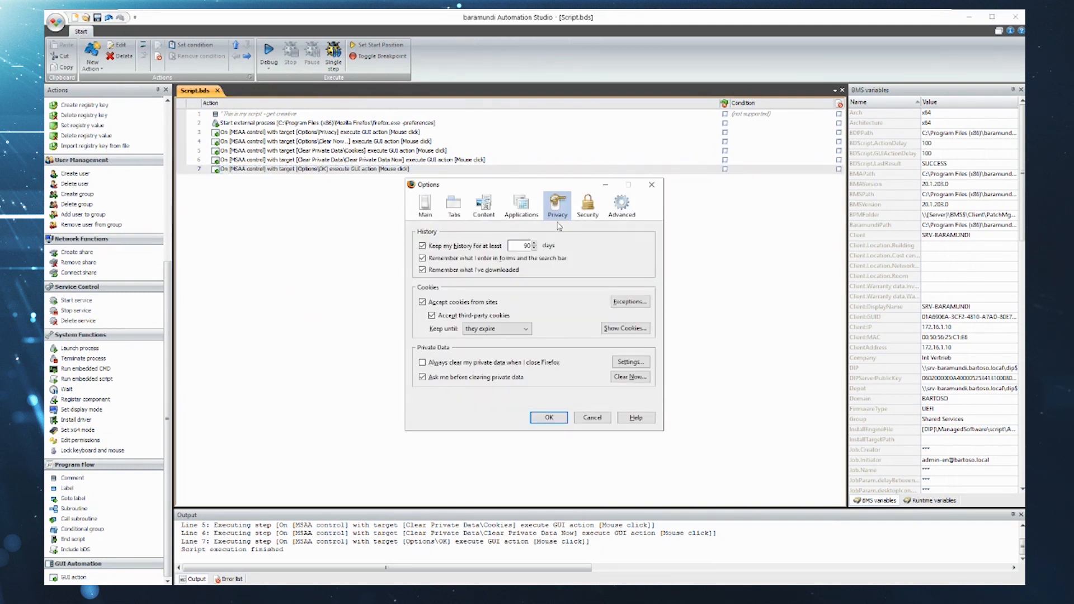
- Clear the Firefox private data from the privacy options and confirm the Options dialog
left_click(630, 377)
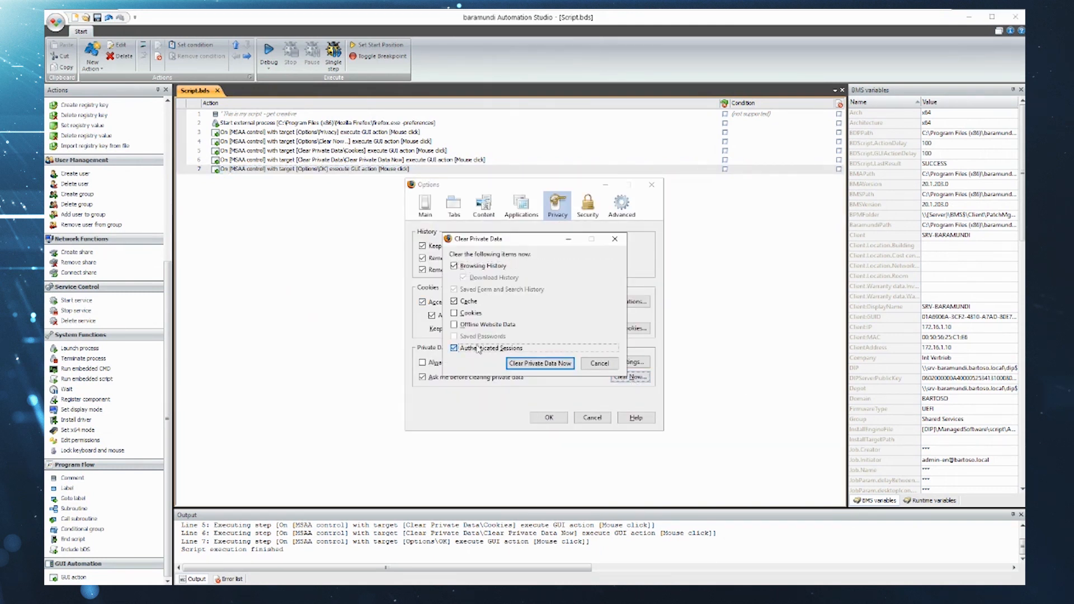
left_click(540, 363)
left_click(551, 419)
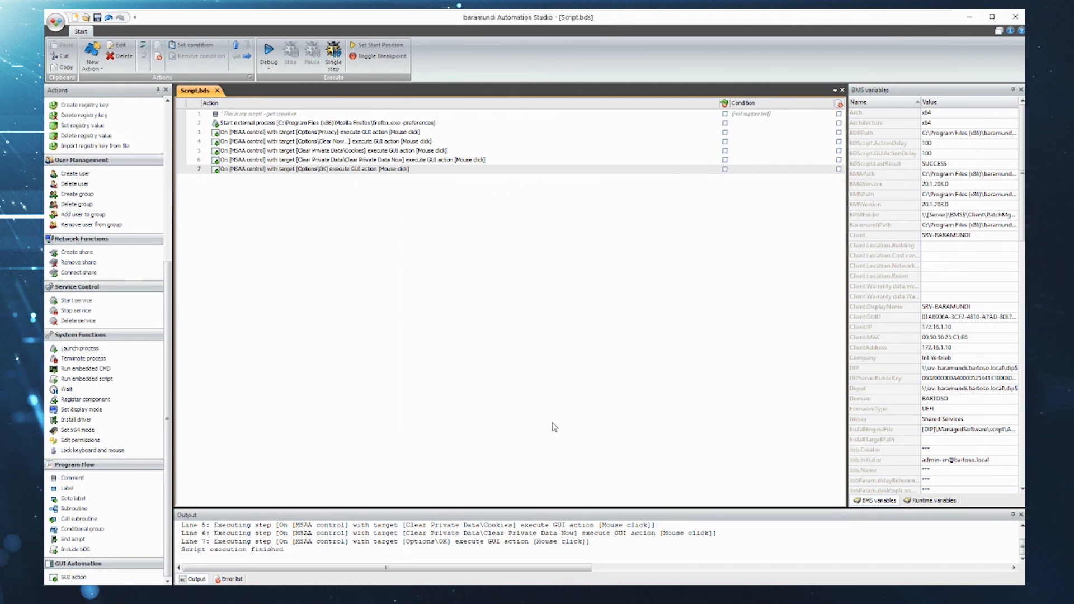